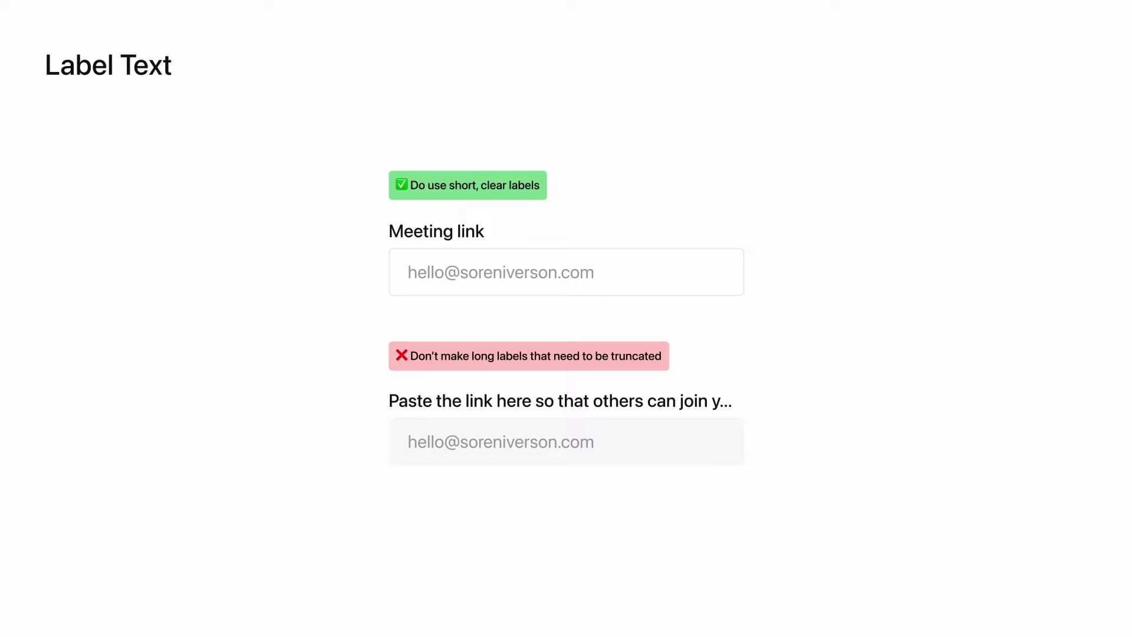
Advance to the 'Helper text' slide with the loan number and password examples
key("Right")
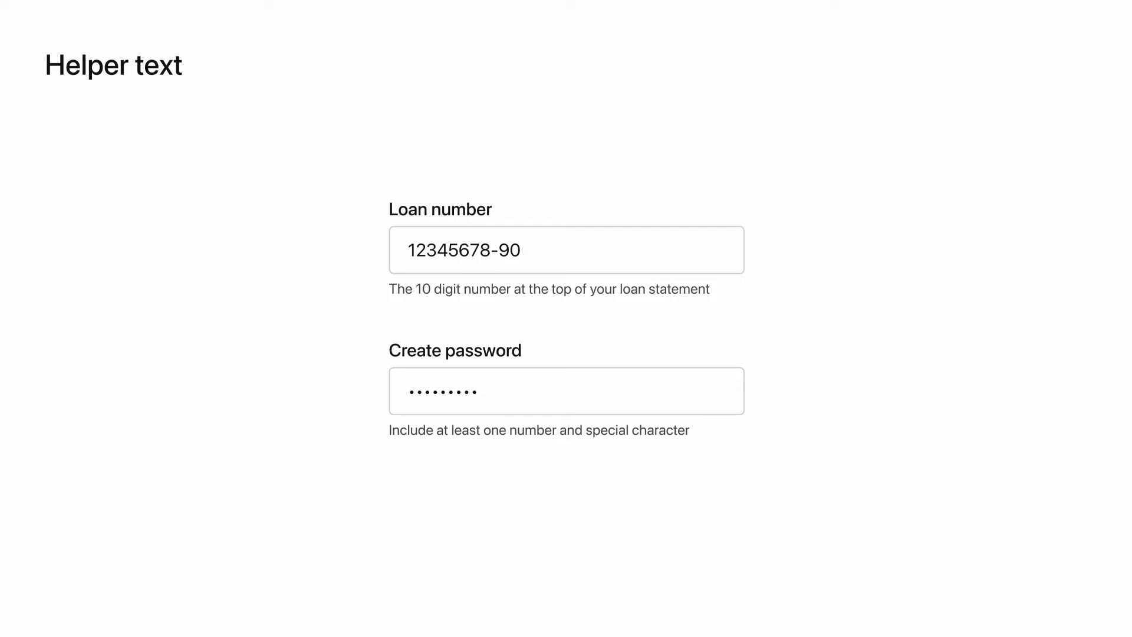
Advance to the 'Error message' slide with red-styled example fields
key("Right")
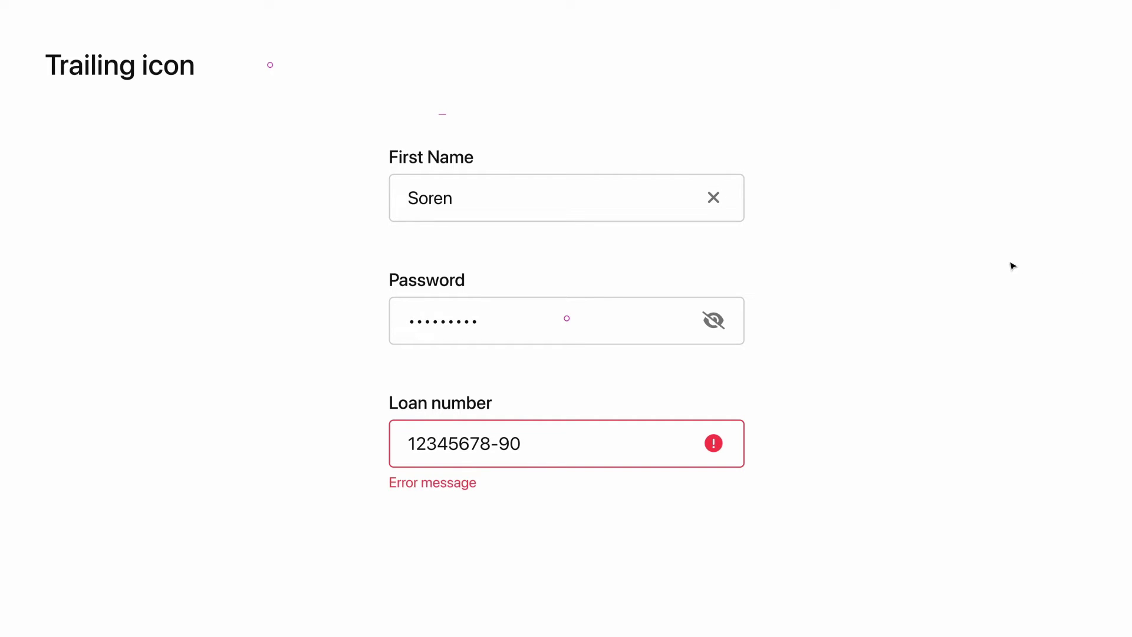
Advance past 'Trailing icon' to the 'Scaling' slide with phone and tablet mockups
key("Right")
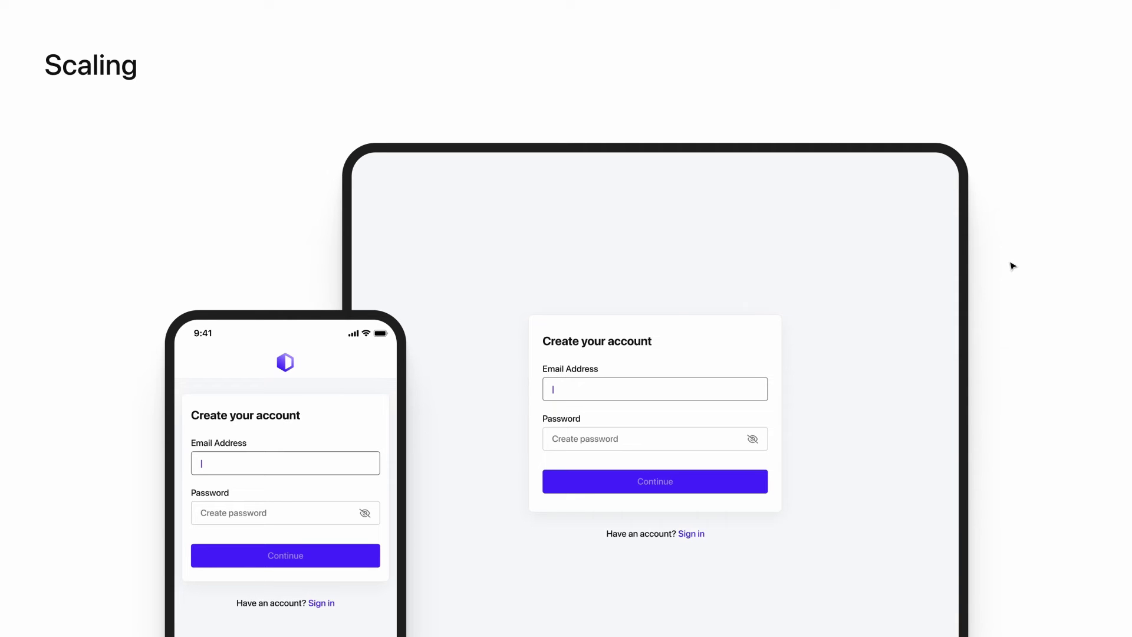
Advance the presentation to the 'States' slide
key("Right")
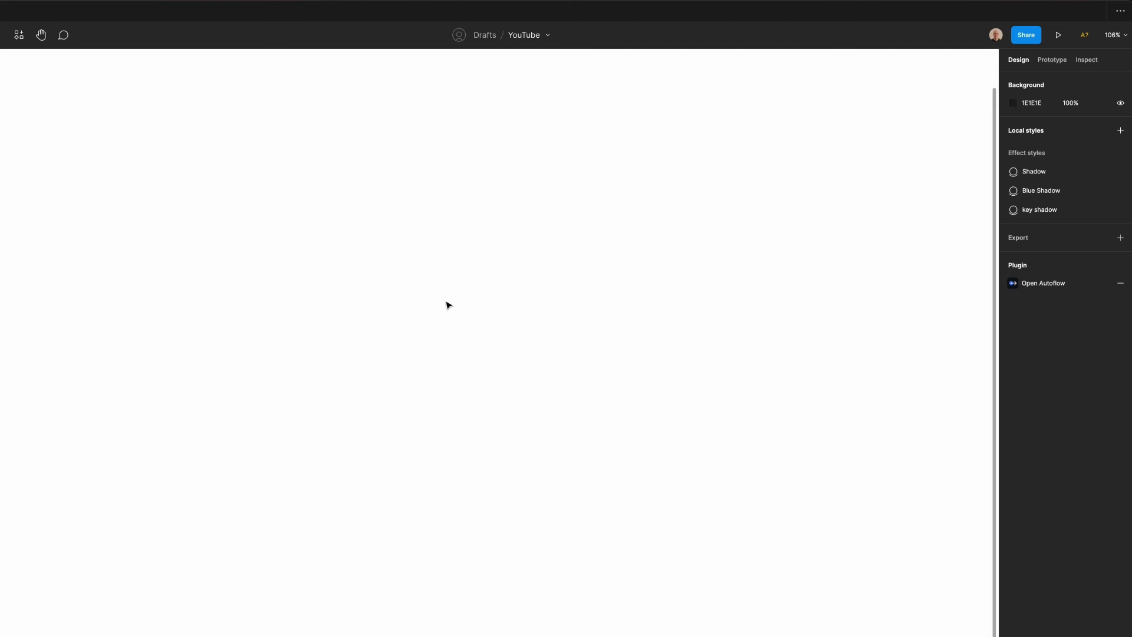
Add a 'Country' text layer wrapped in auto layout with 16/12 padding
key("t")
left_click(439, 304)
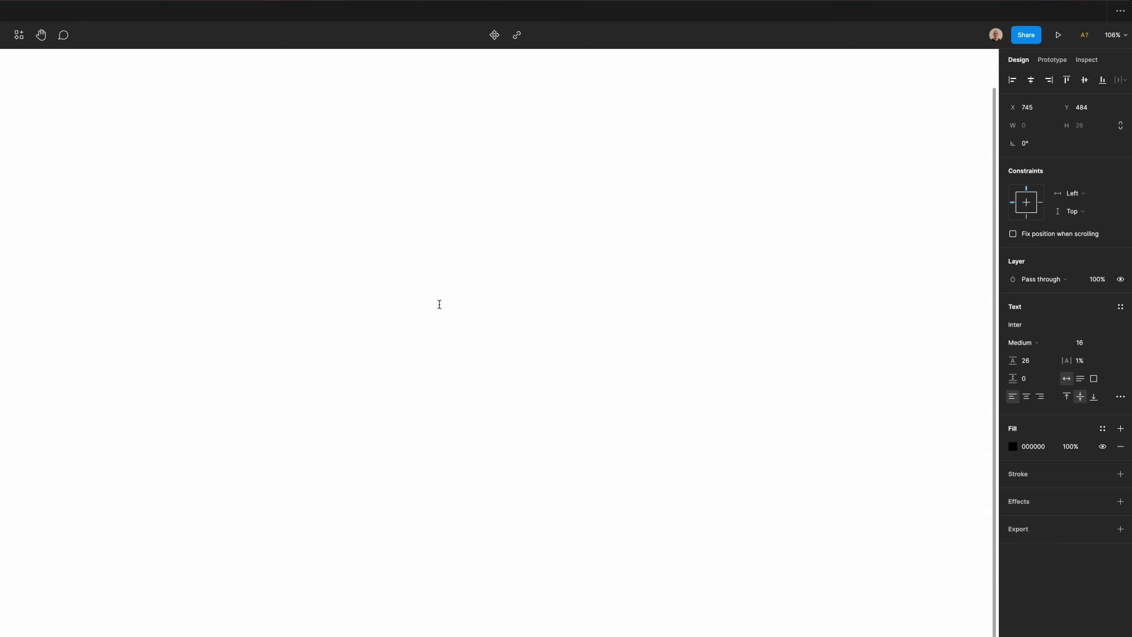
type("Country")
key("Escape")
key("shift+a")
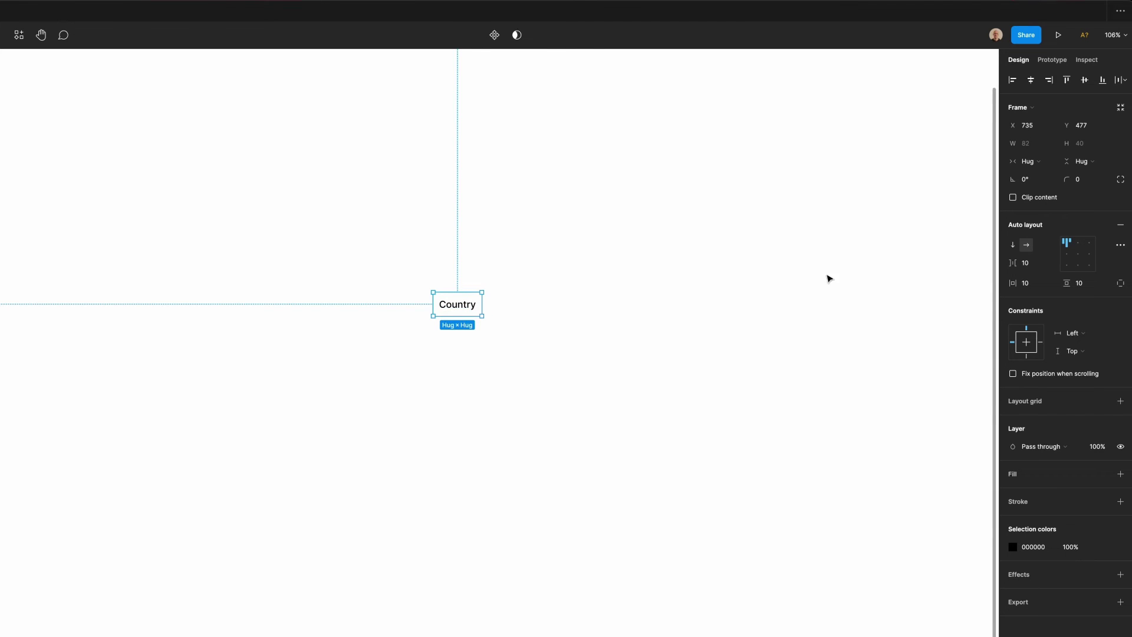
left_click(1042, 289)
type("16")
key("Tab")
type("12")
key("Tab")
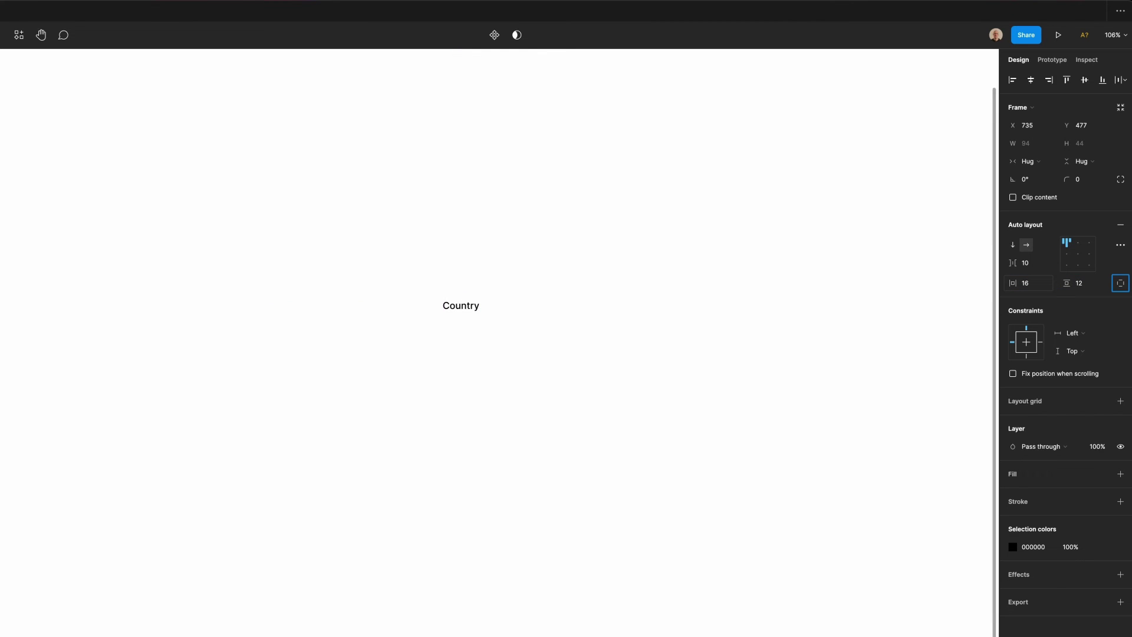
Give the Country box a light grey 9F9F9F outline and 8px corner radius
left_click(641, 381)
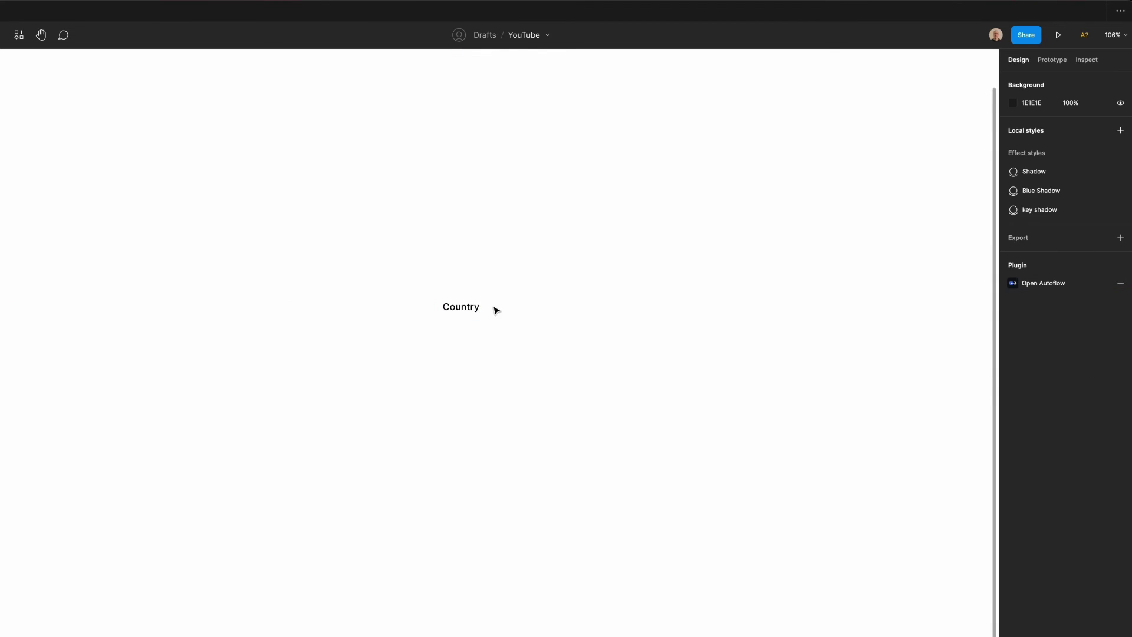
left_click(475, 304)
left_click(1120, 501)
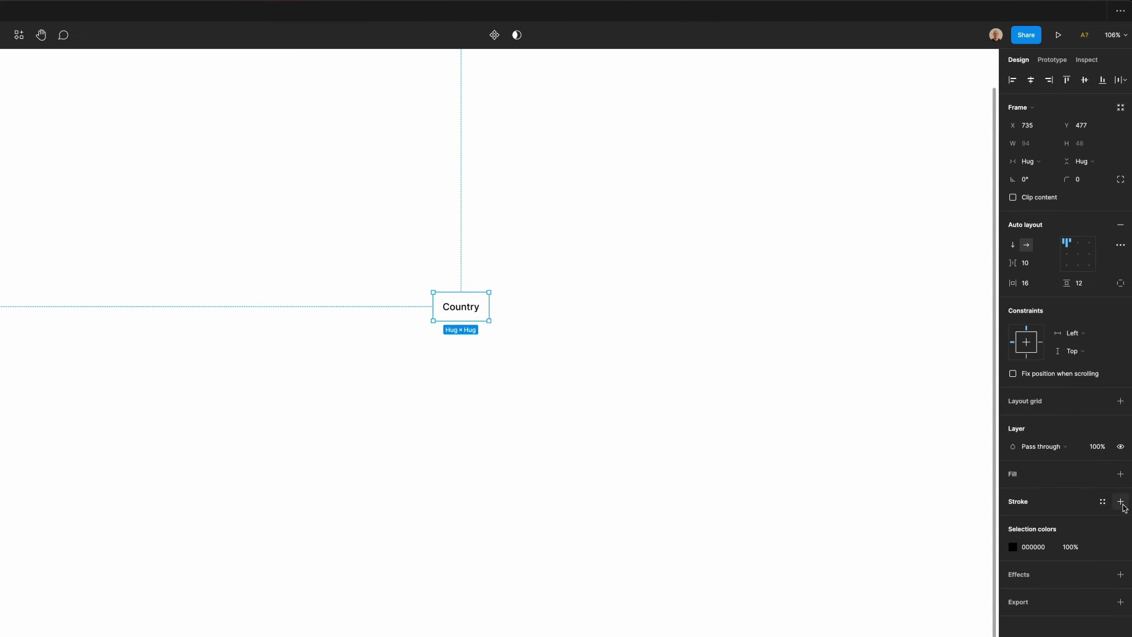
left_click(1014, 520)
mouse_move(925, 511)
left_mouse_down()
mouse_move(839, 493)
mouse_move(812, 469)
left_mouse_up()
left_click(1082, 179)
type("8")
key("Return")
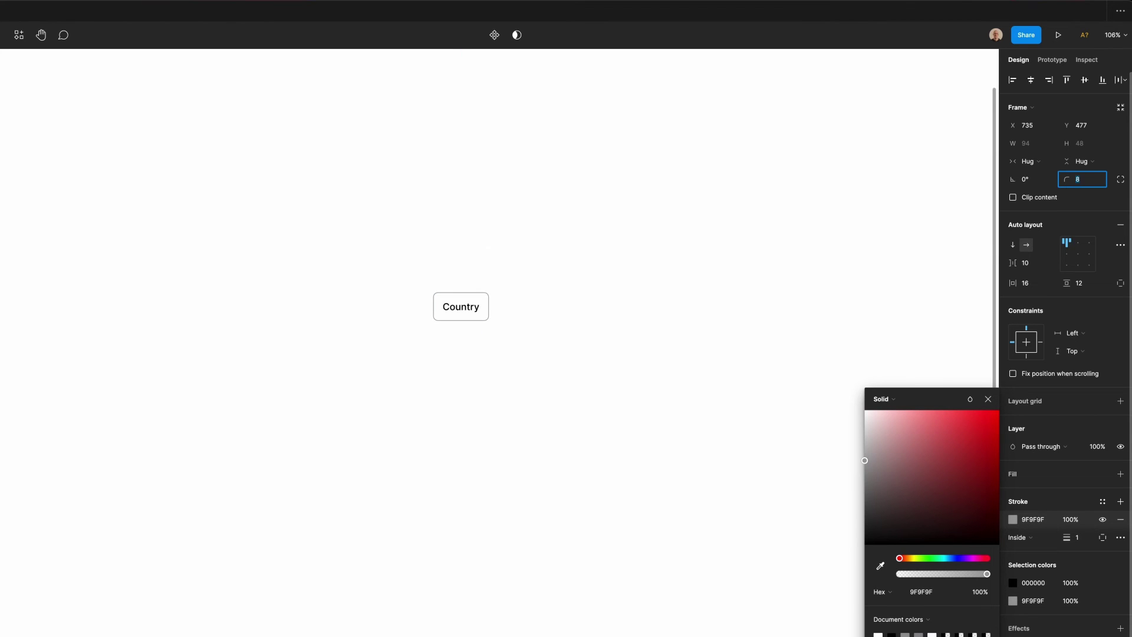
left_click(799, 265)
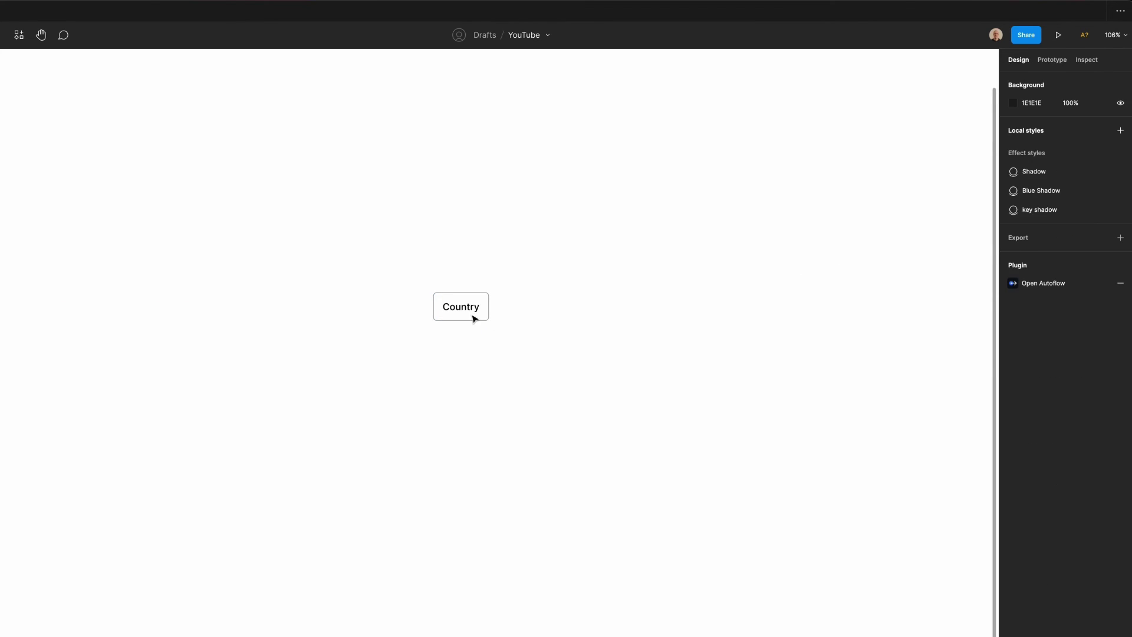
double_click(472, 314)
Copy the text above the box as a 'Country Name' label and change the box text to 'United States'
mouse_move(472, 314)
left_mouse_down()
mouse_move(483, 302)
mouse_move(469, 279)
left_mouse_up()
double_click(469, 279)
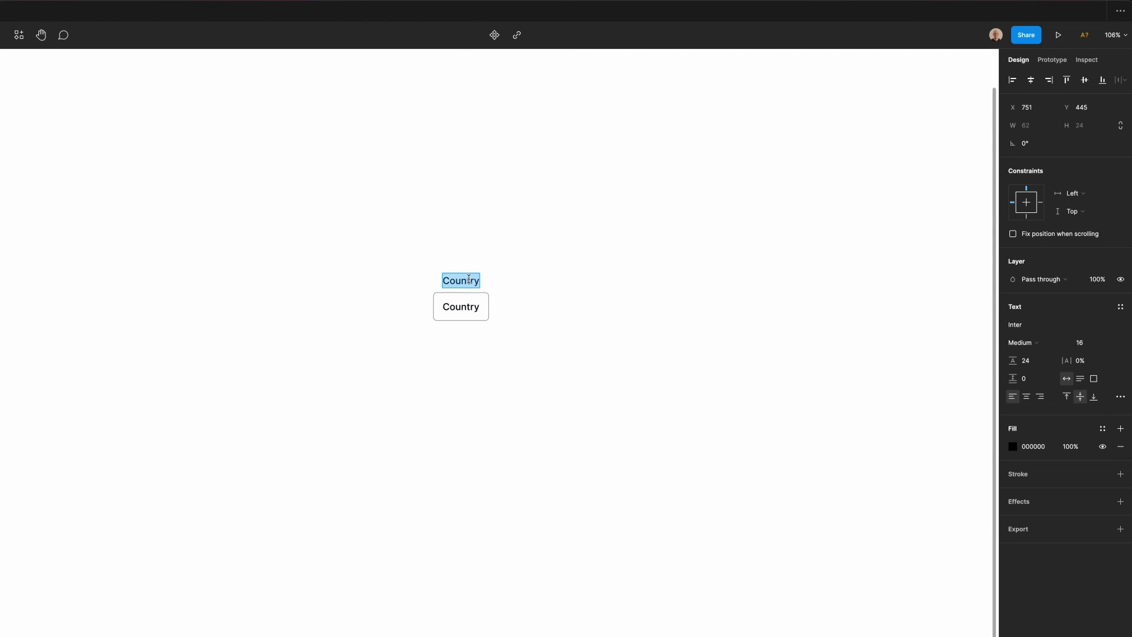
type("Country Name")
key("Escape")
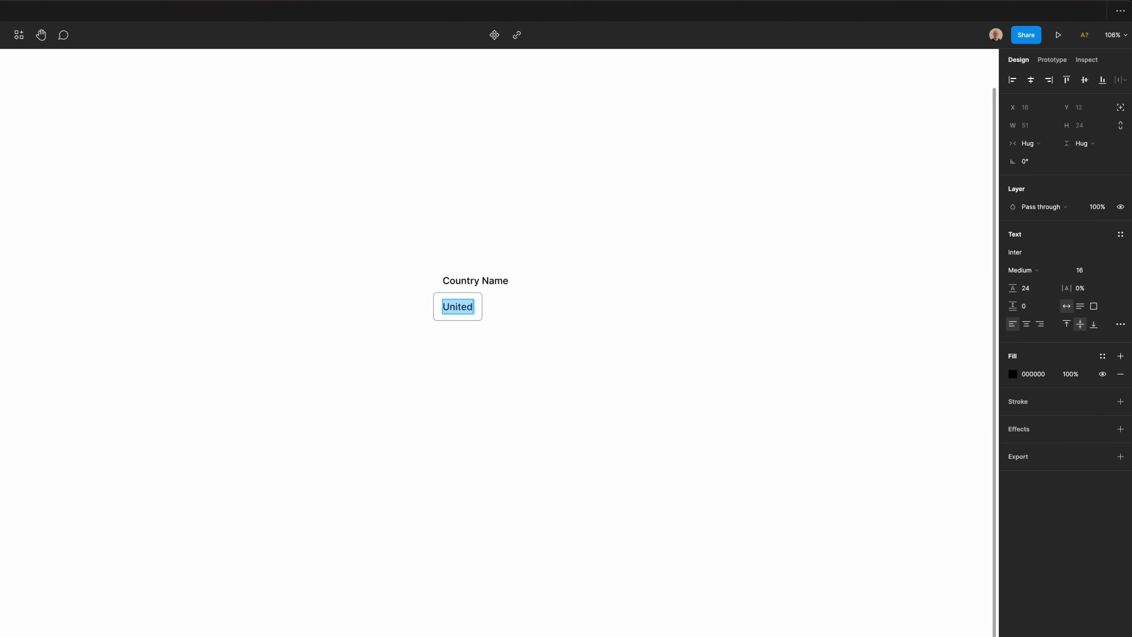
type("United States")
Stack the label and box in a left-aligned vertical auto layout
left_click_drag(370, 242, 605, 384)
key("shift+a")
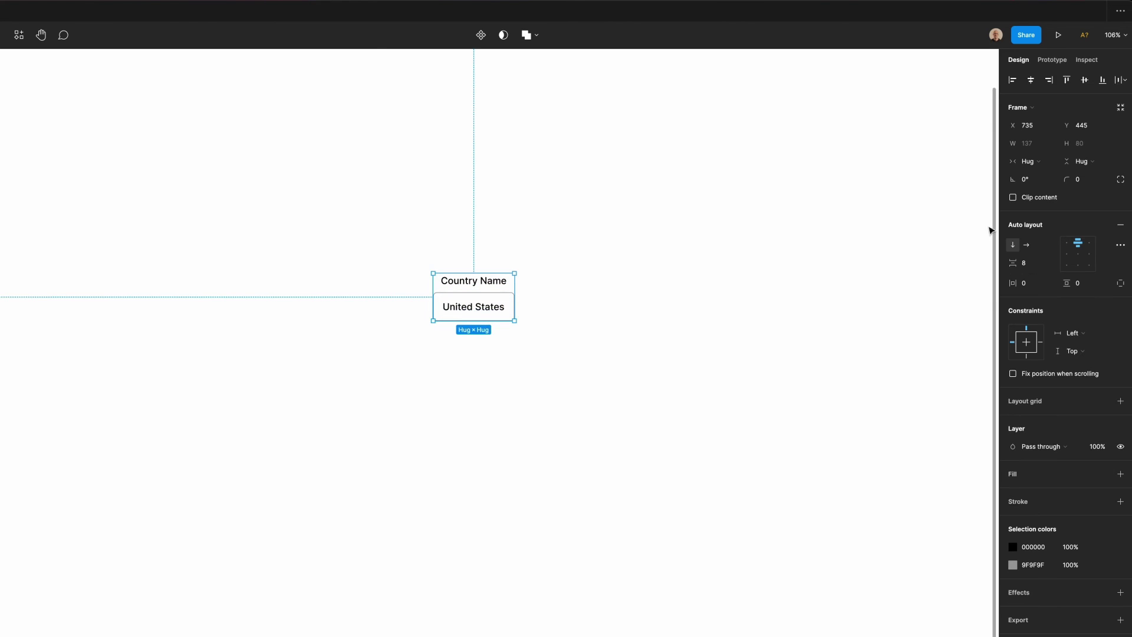
left_click(1066, 242)
left_click(609, 313)
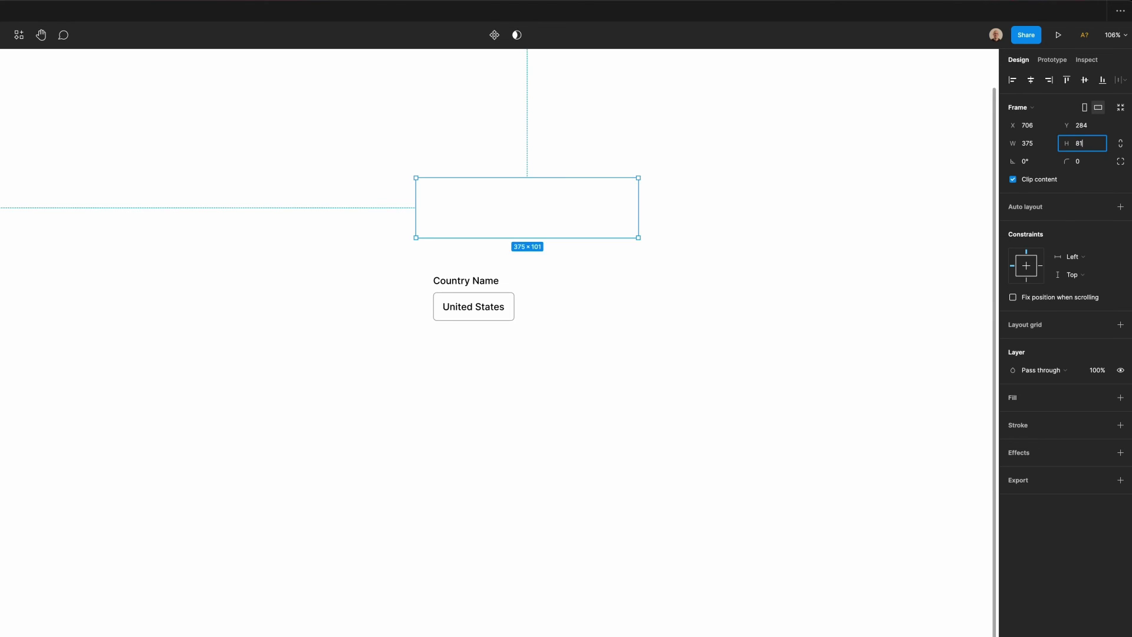
Set the phone frame height to 812 and give it a black outline
type("2")
key("Return")
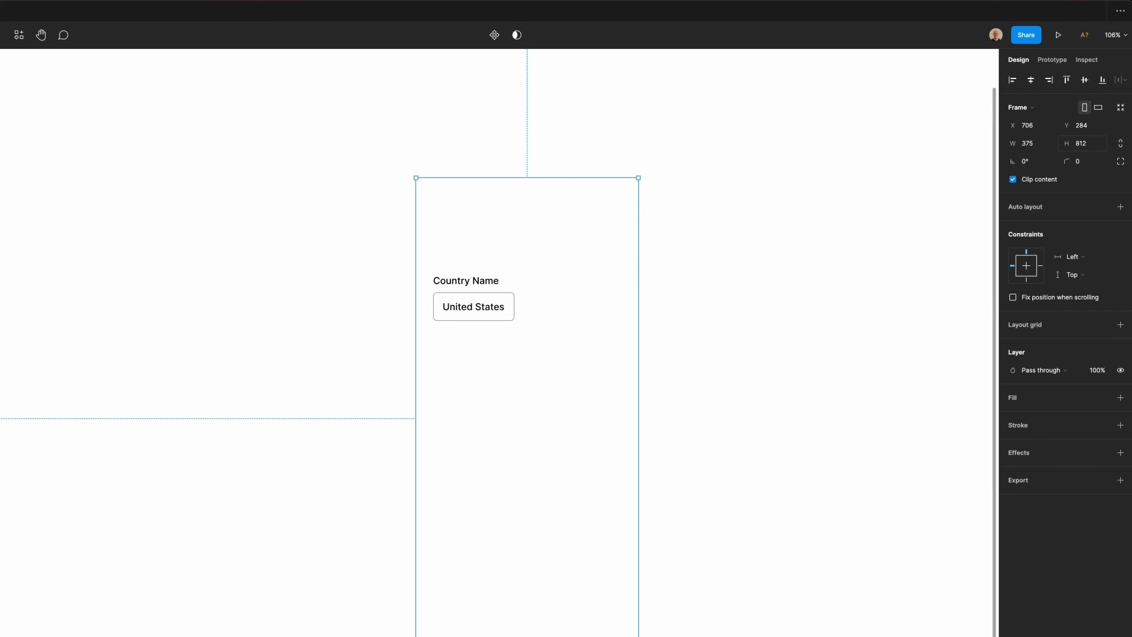
left_click(1120, 424)
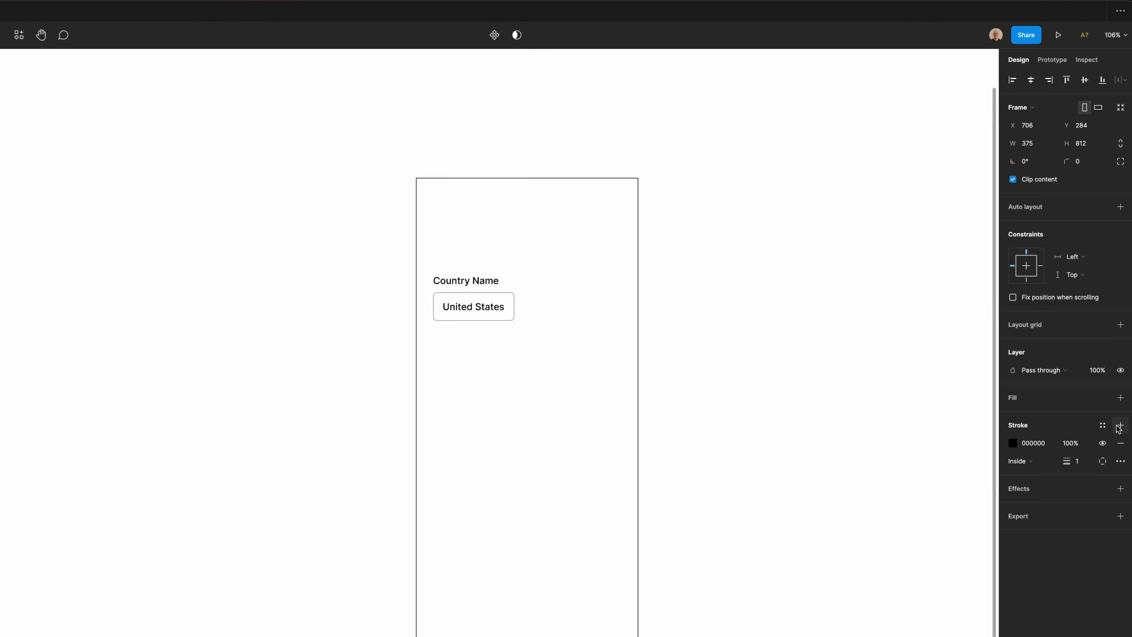
left_click(689, 326)
left_click(547, 354)
left_click(1031, 80)
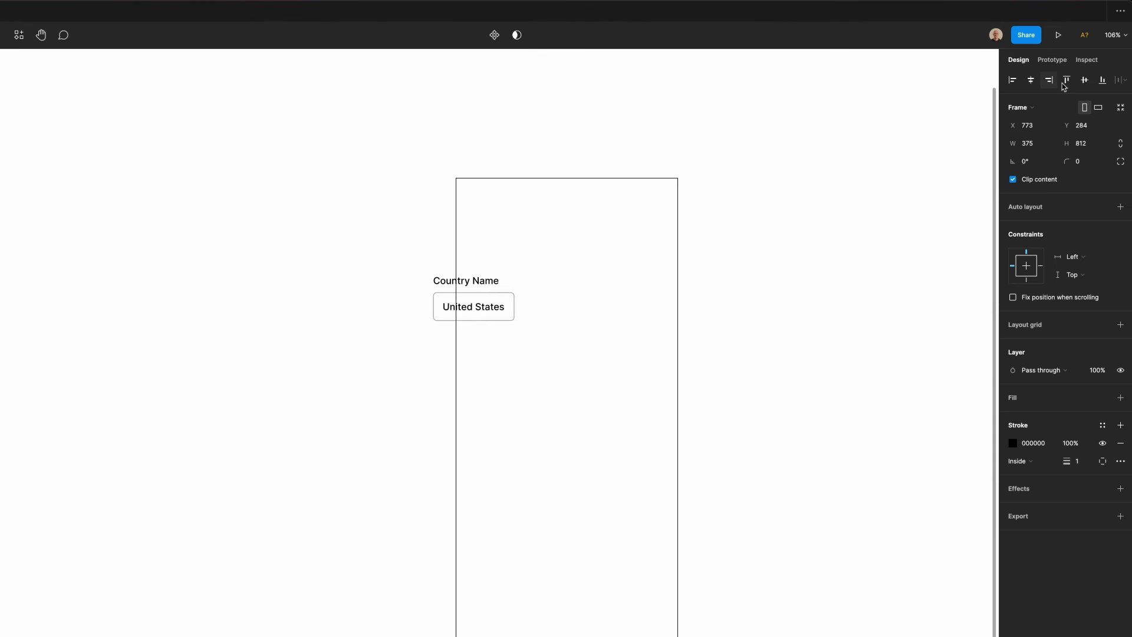
left_click(771, 283)
Place the field group in the phone frame and widen the United States box to 164
left_click(442, 286)
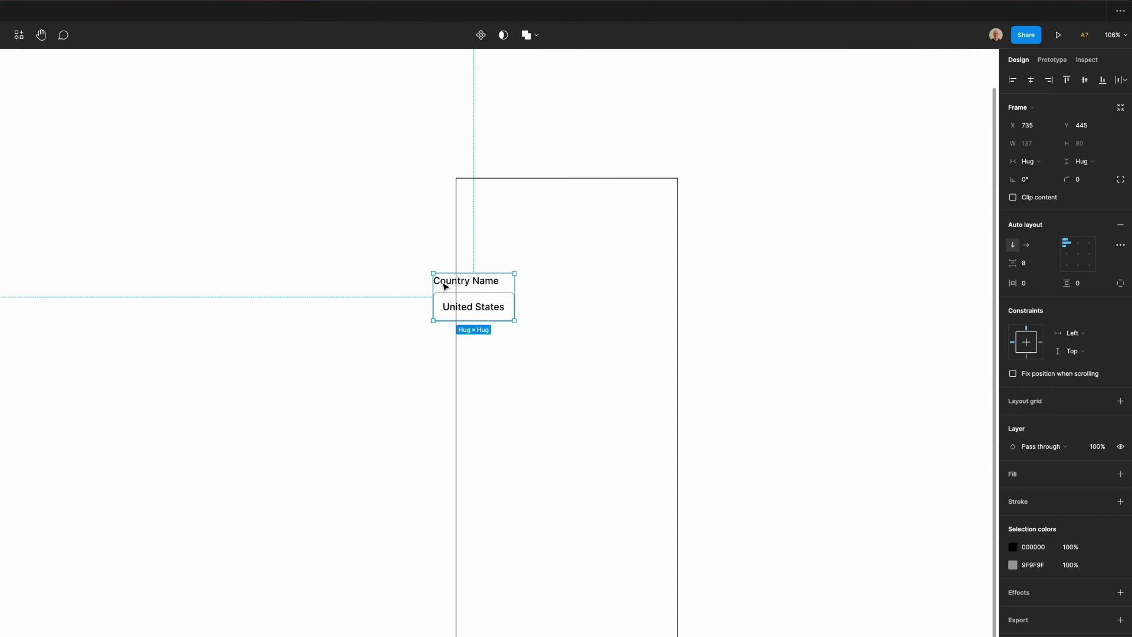
key("Delete")
key("ctrl+z")
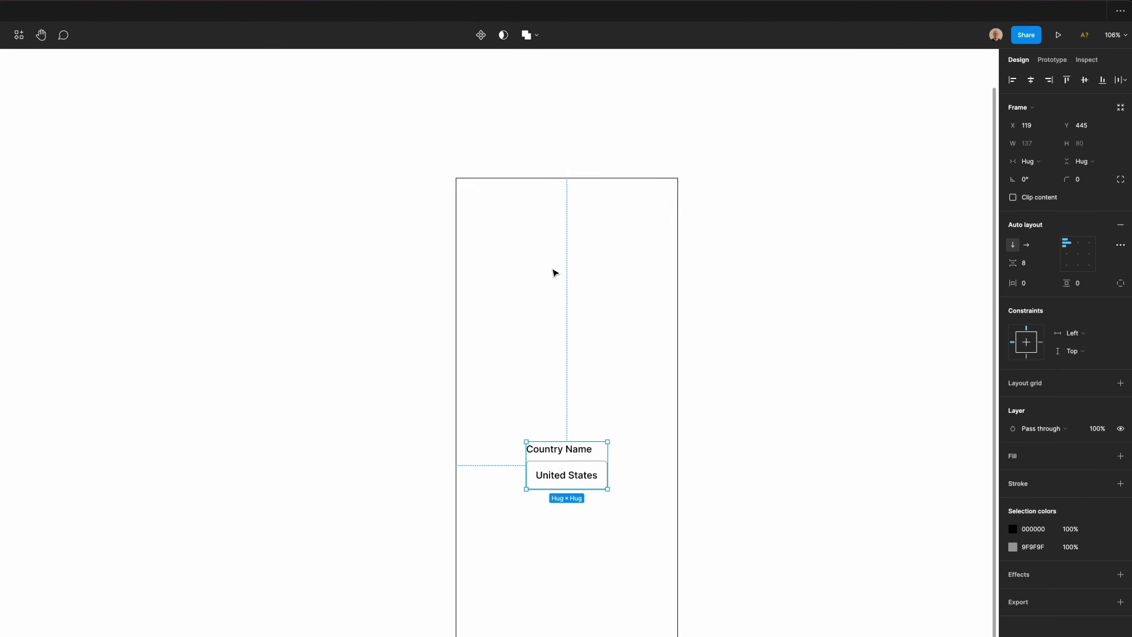
left_click(558, 470)
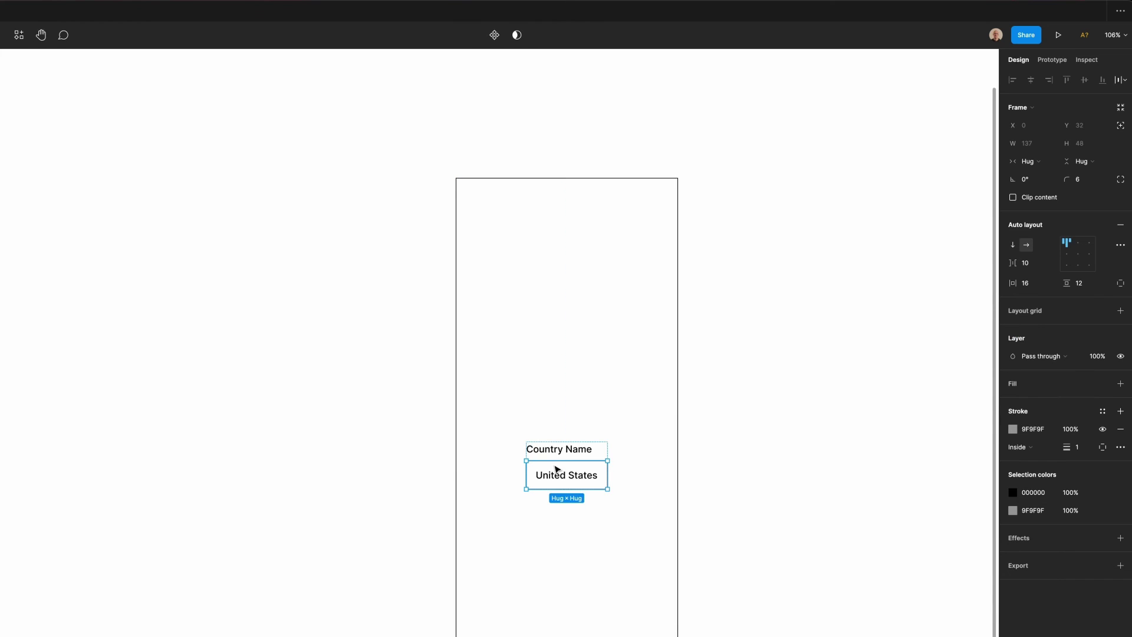
left_click_drag(609, 475, 625, 475)
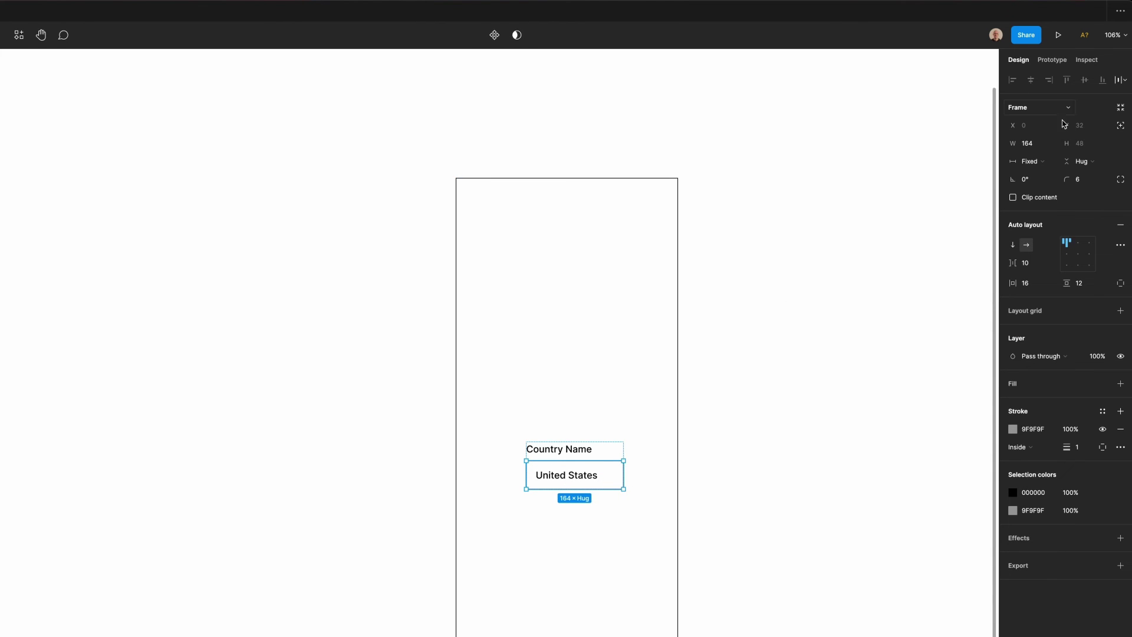
Set the field text to Fill container width and retype it as 'United States'
left_click(1042, 144)
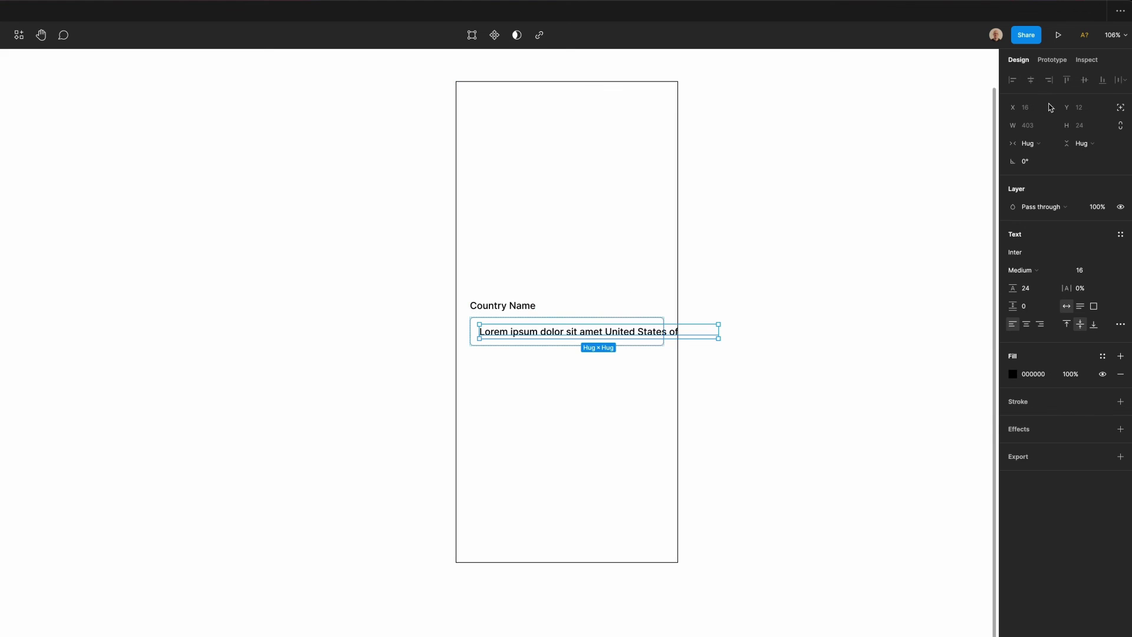
left_click(1044, 144)
left_click(1047, 158)
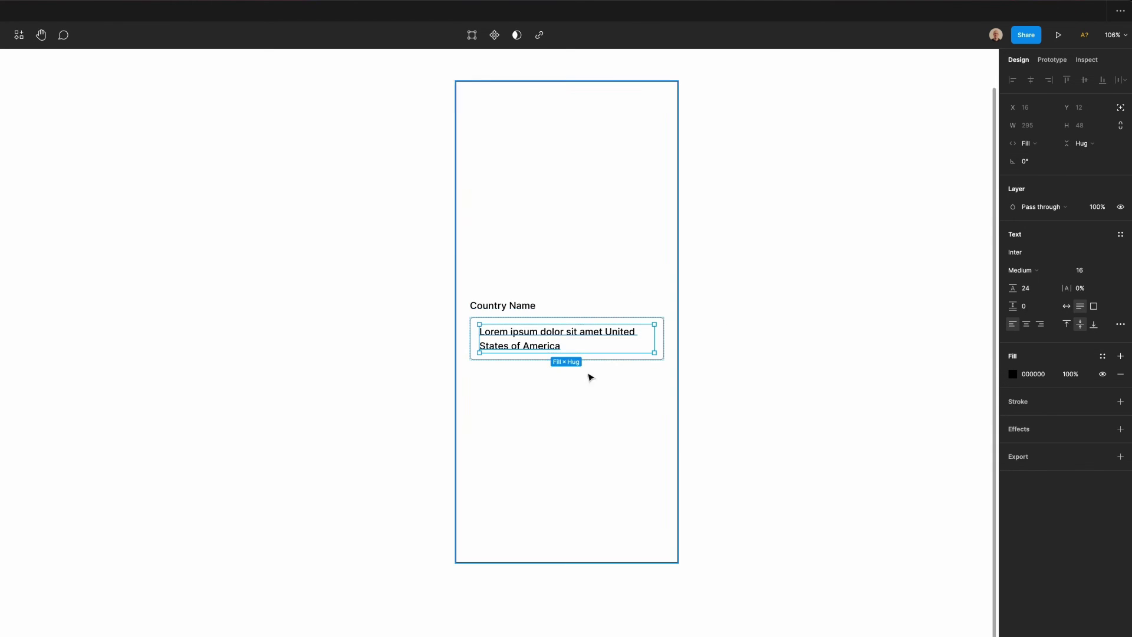
double_click(552, 347)
type("Un")
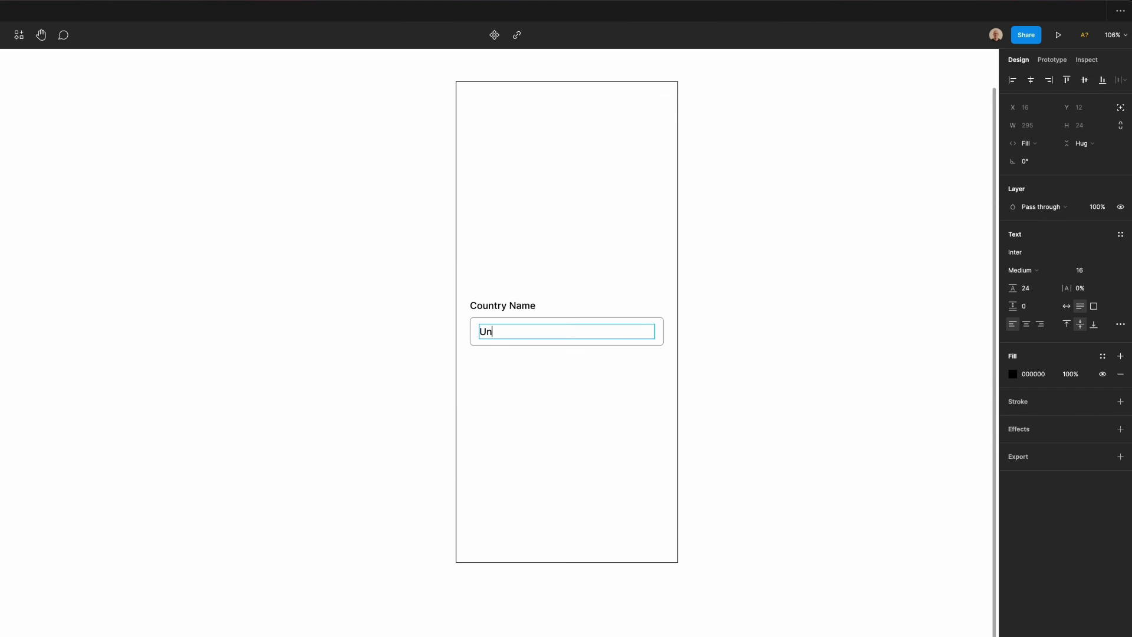
type("ited States")
key("Escape")
key("Escape")
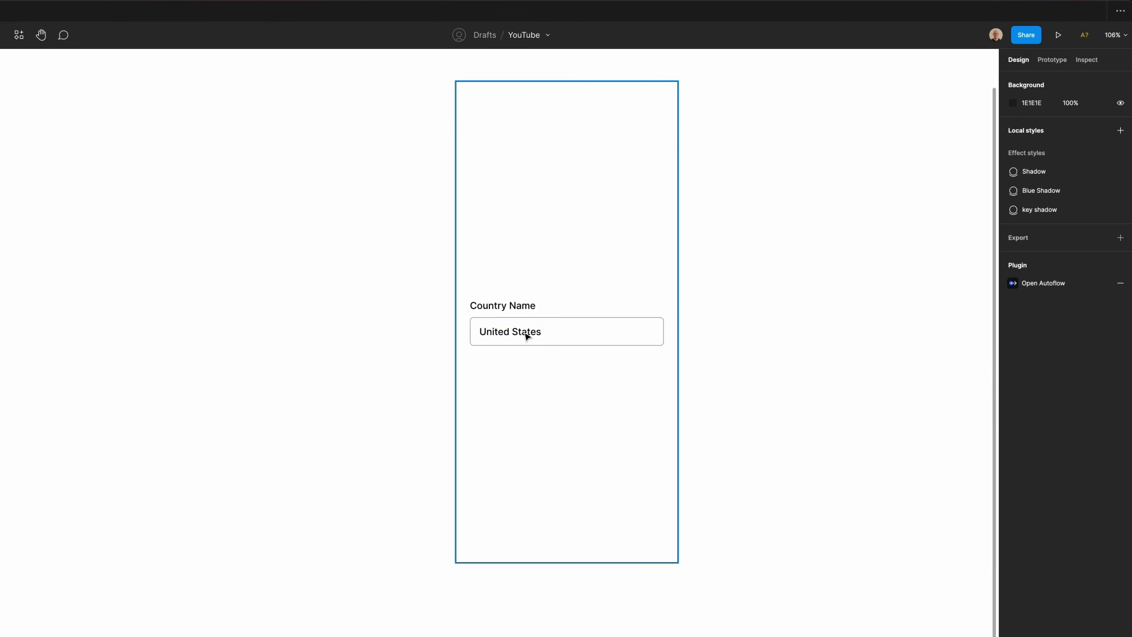
Duplicate the United States text as a 24-wide 'caret-down' layer beside it
double_click(526, 333)
key("ctrl+d")
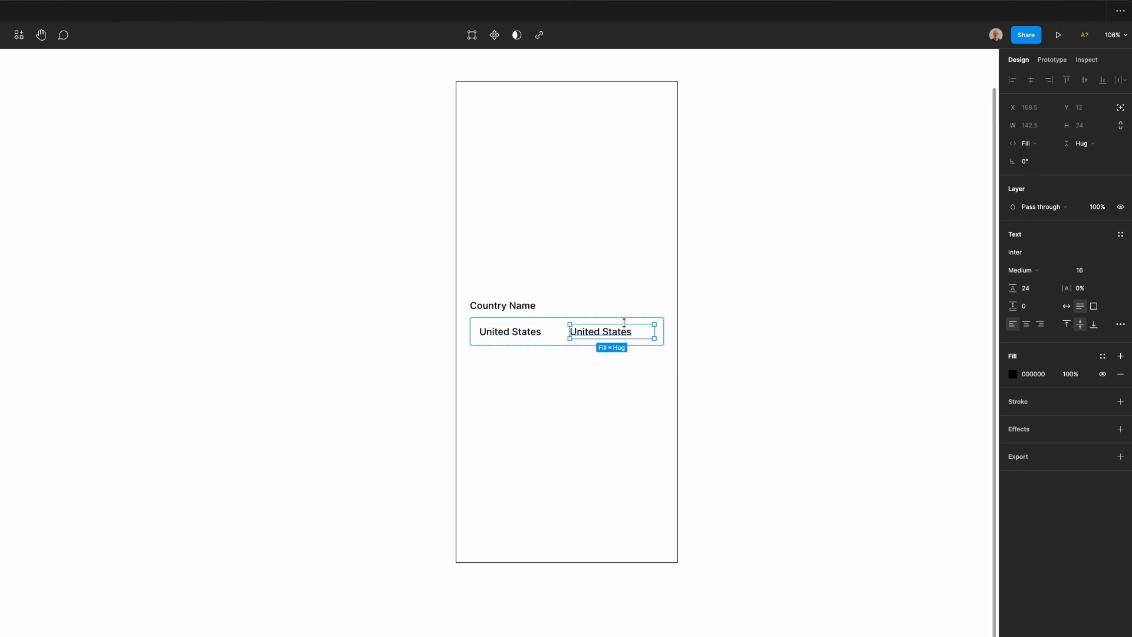
left_click_drag(566, 332, 586, 331)
left_click(1041, 126)
type("24")
key("Return")
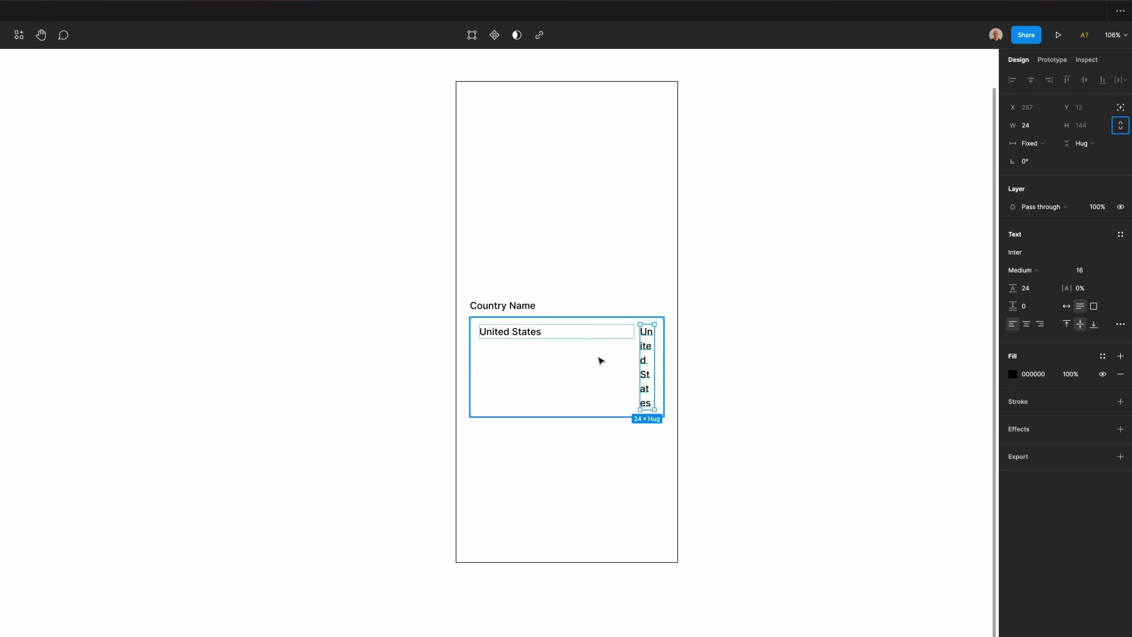
double_click(644, 343)
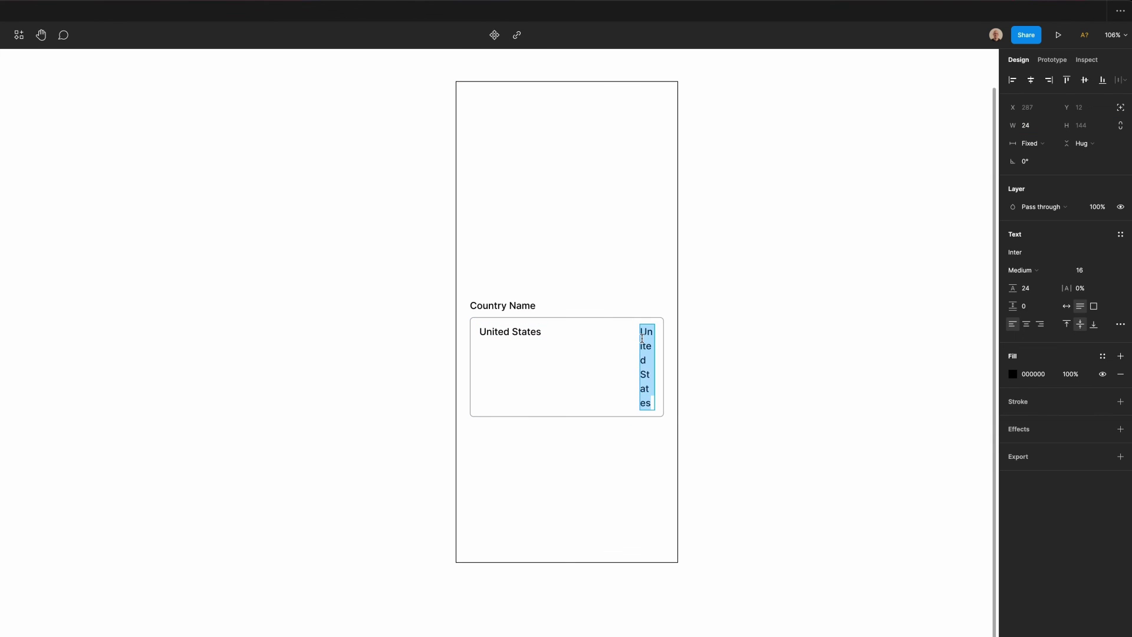
type("caret-down")
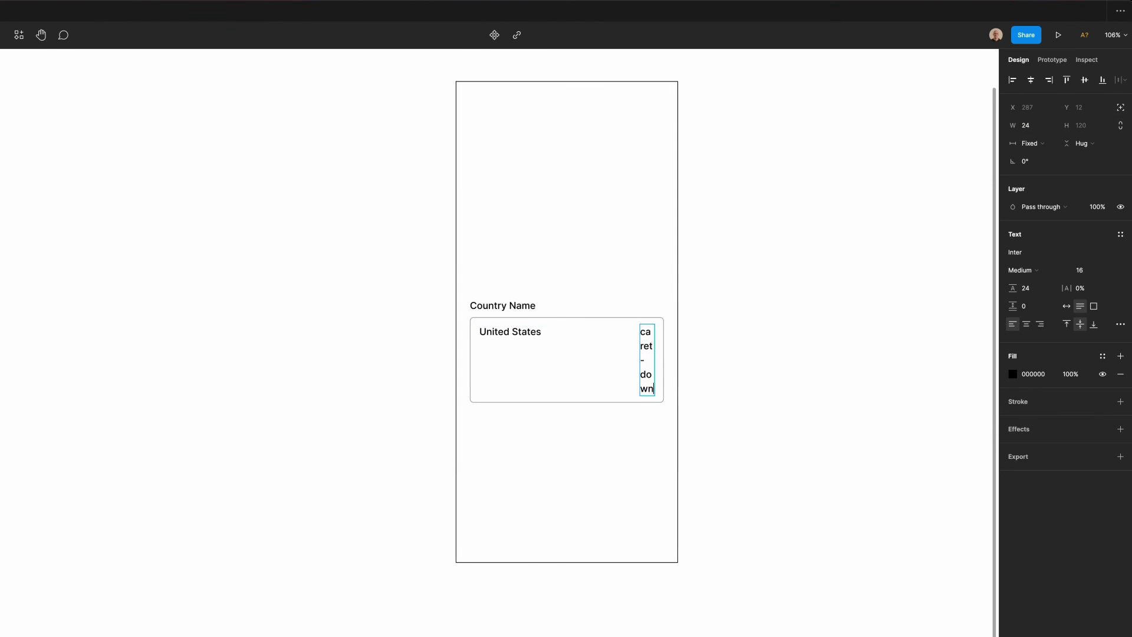
key("Escape")
Style the caret as a centred, solid Font Awesome 6 Pro icon
left_click(1088, 250)
type("font")
key("Return")
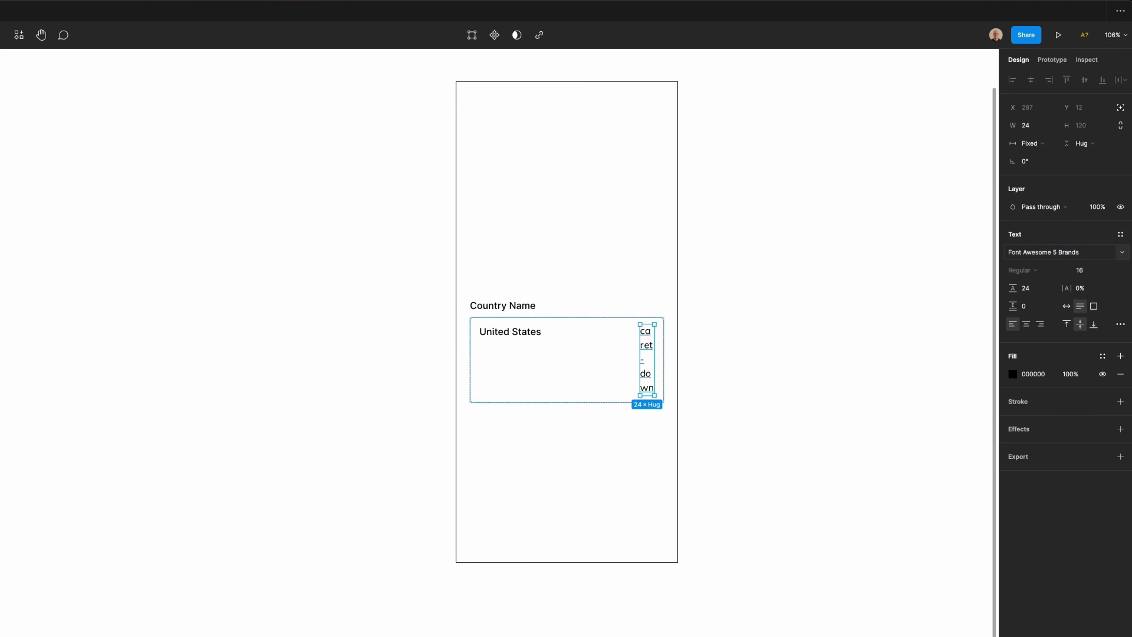
left_click(1122, 252)
left_click(1073, 319)
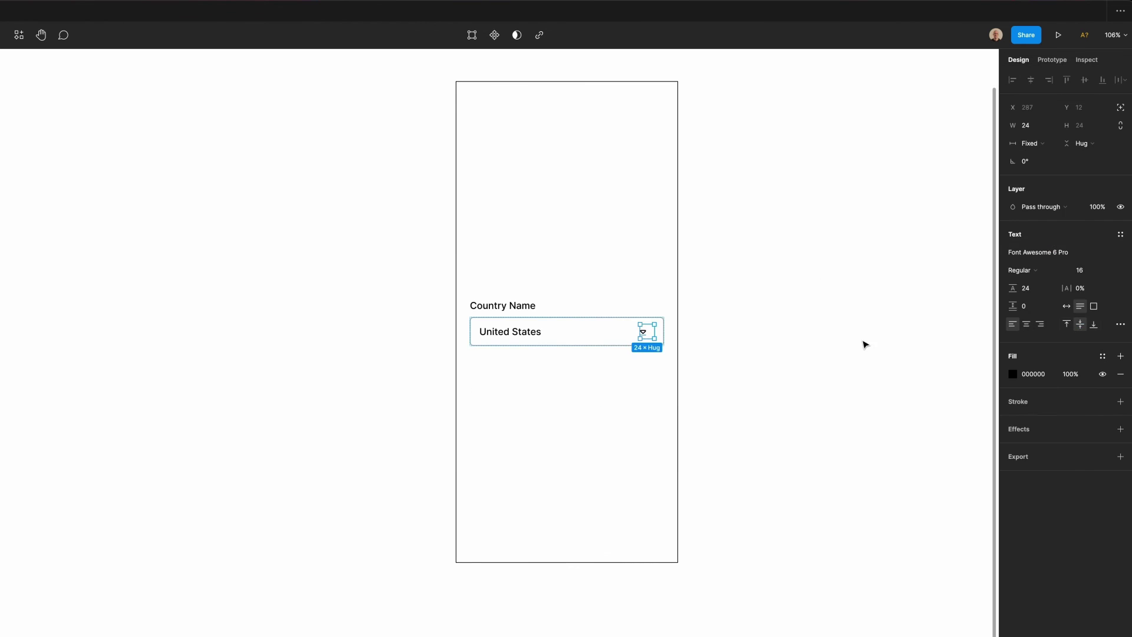
left_click(1027, 323)
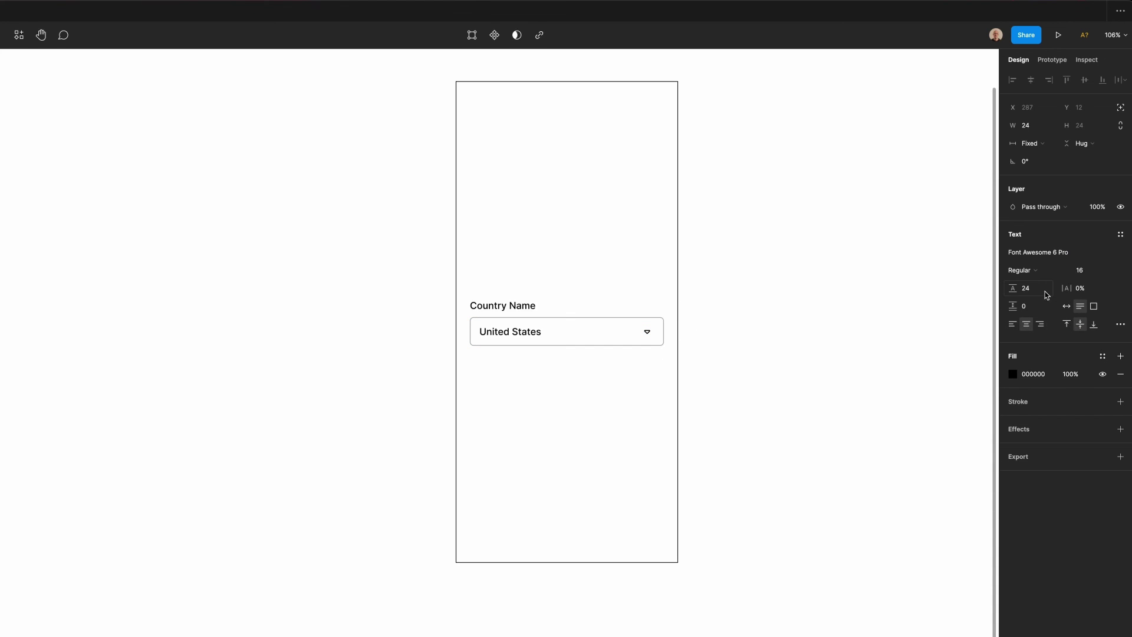
left_click(1039, 274)
left_click(1042, 282)
left_click(876, 311)
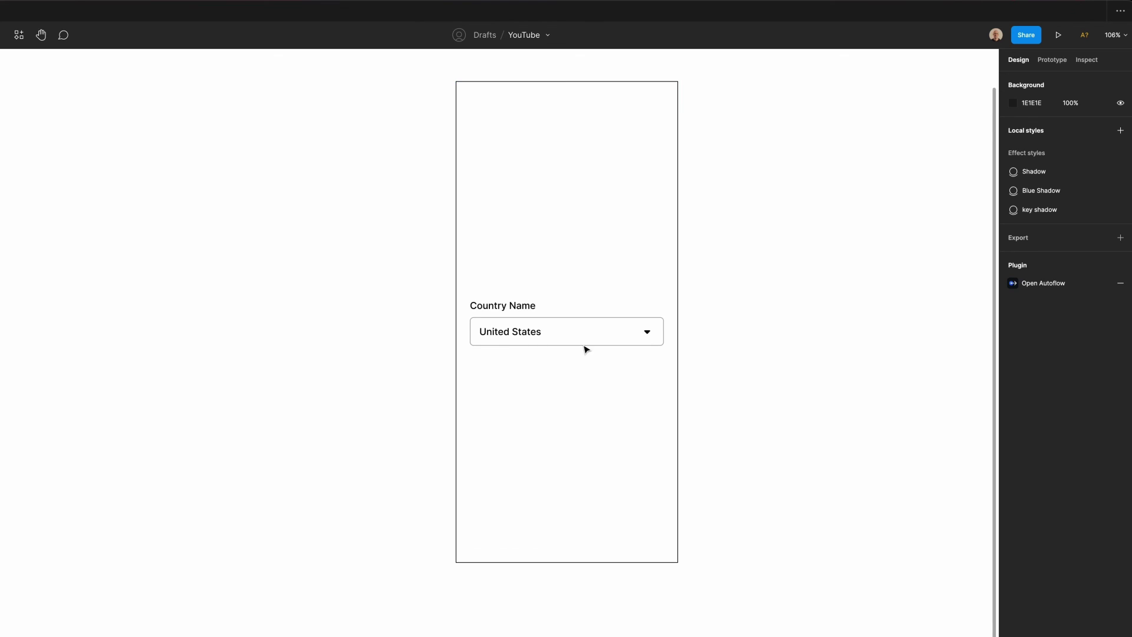
Reorder the United States text and caret icon, keeping the text before the caret
double_click(535, 333)
key("Right")
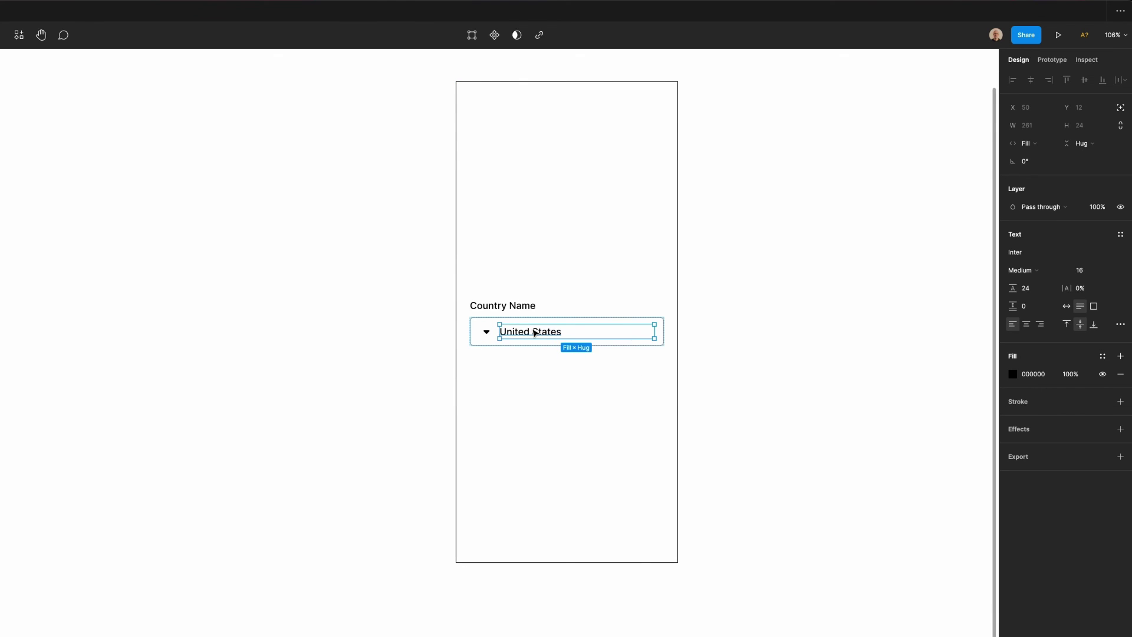
key("Left")
key("Right")
key("Left")
key("Right")
key("Left")
Make the Country Name label Semi Bold with -3% letter spacing
left_click(507, 306)
left_click(1025, 270)
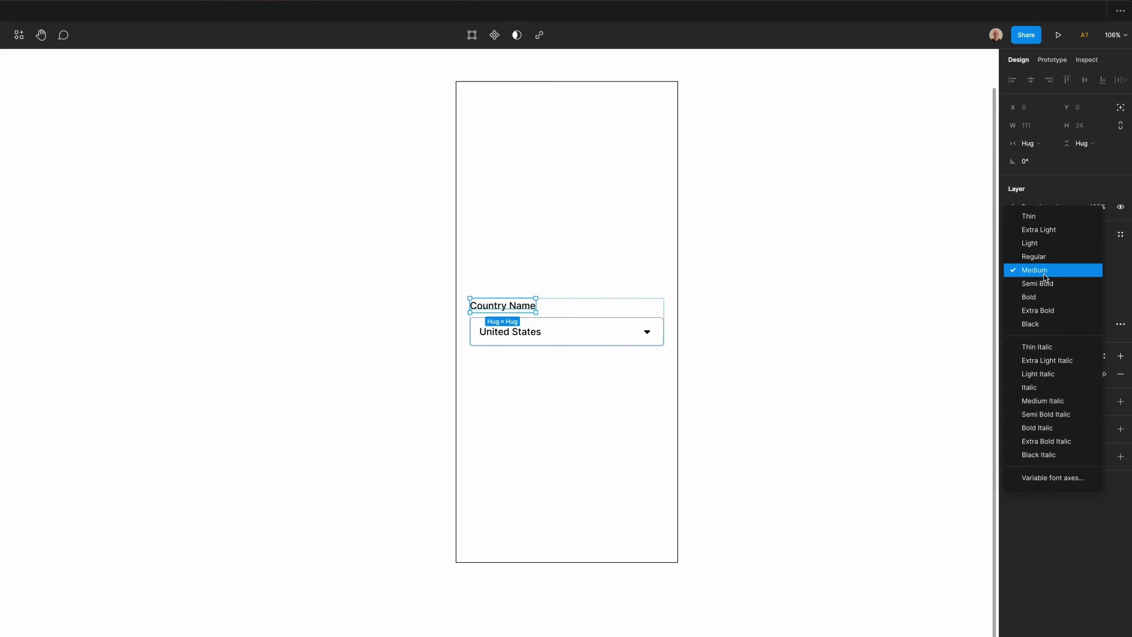
left_click(1032, 281)
left_click(1081, 288)
type("-3")
key("Return")
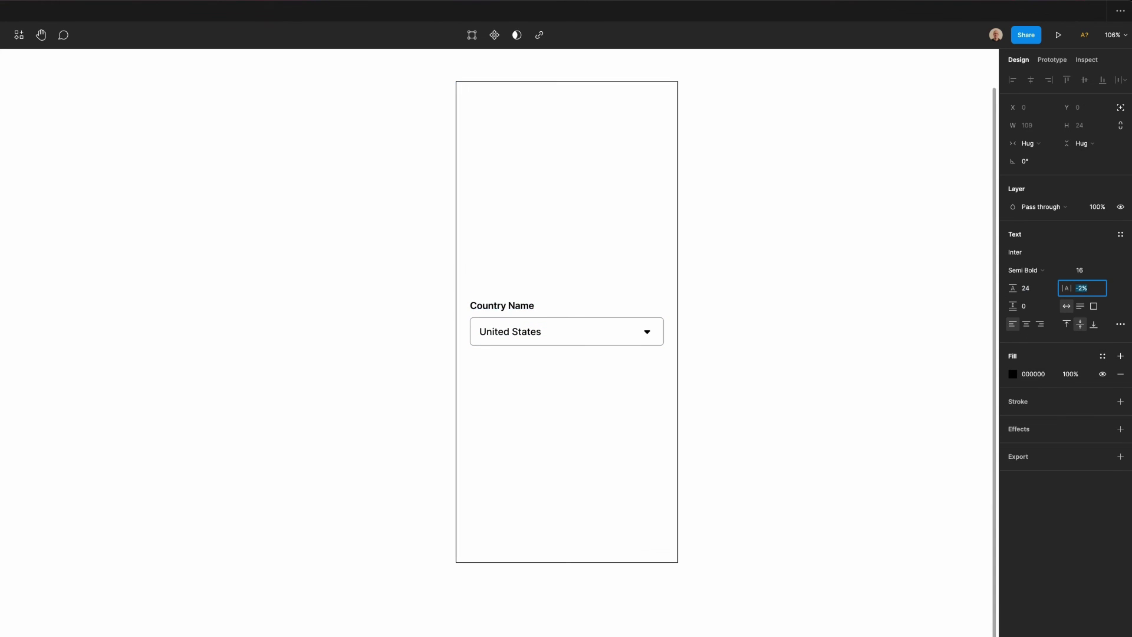
Turn the United States text dark grey and paste a copy below the field
left_click(534, 329)
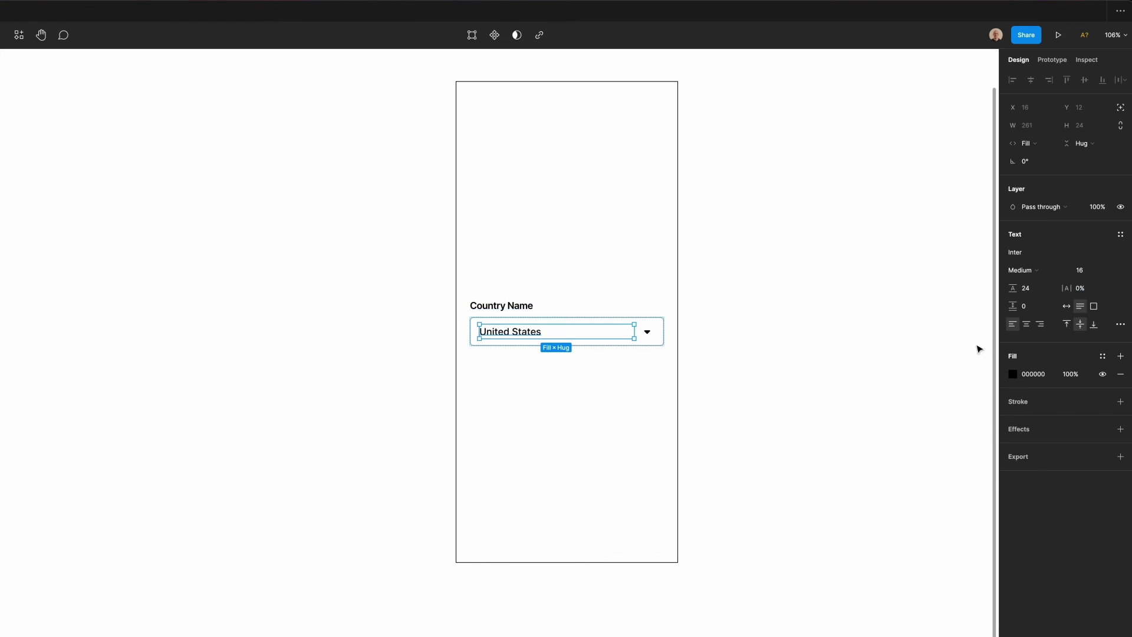
left_click(1013, 374)
left_click_drag(908, 471, 863, 497)
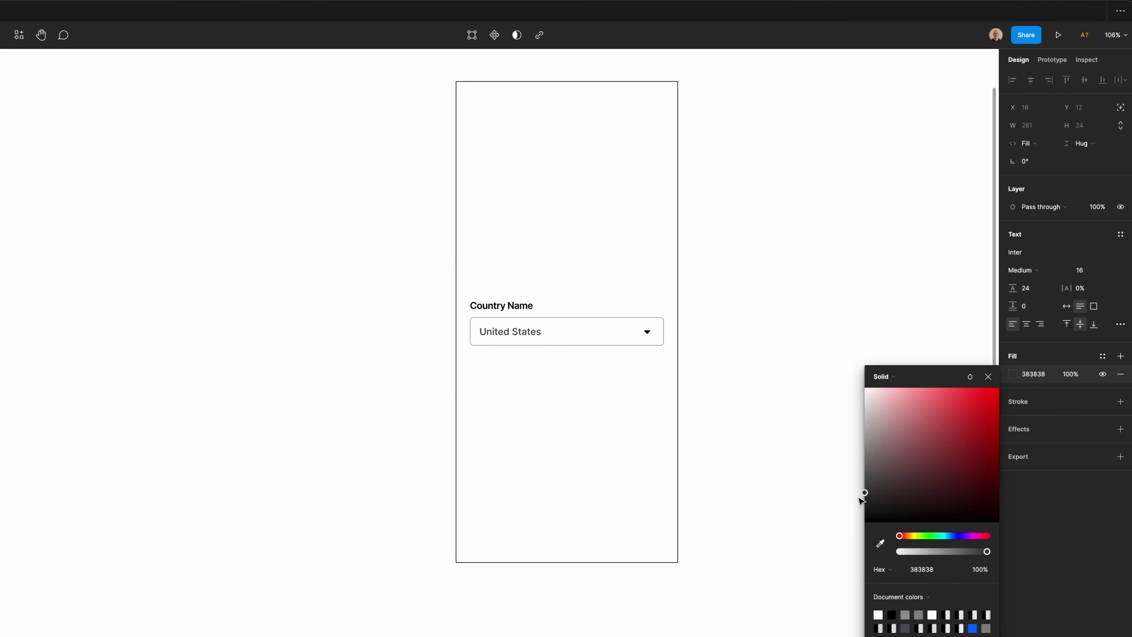
left_click(475, 363)
key("ctrl+v")
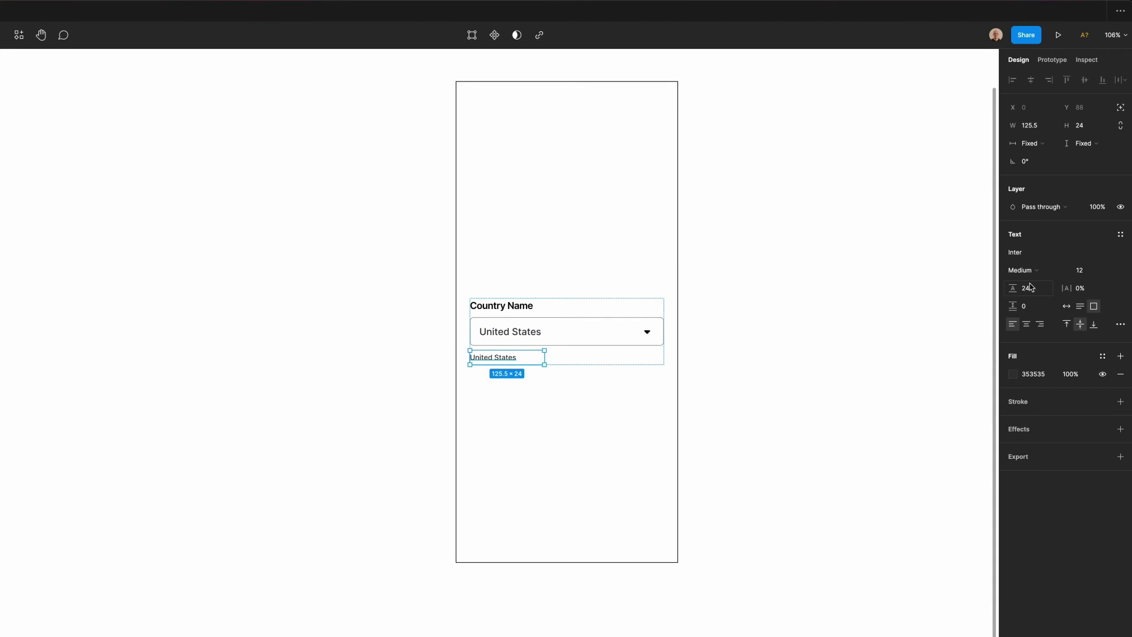
Retype the pasted text under the dropdown as 'The country you currently live in'
double_click(490, 357)
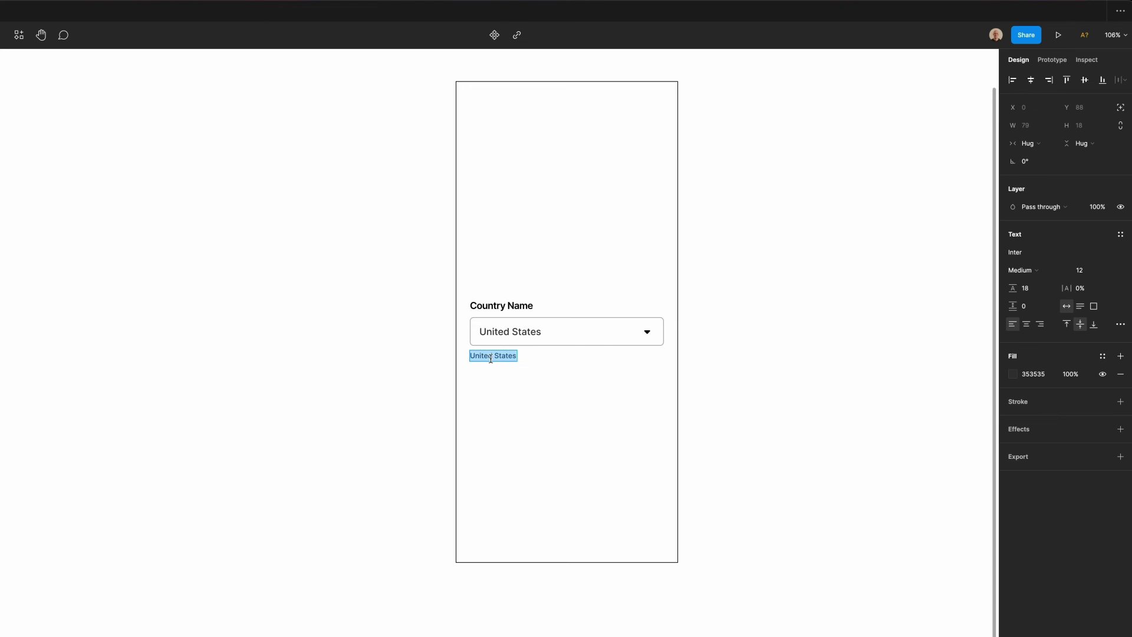
type("The country you currently l")
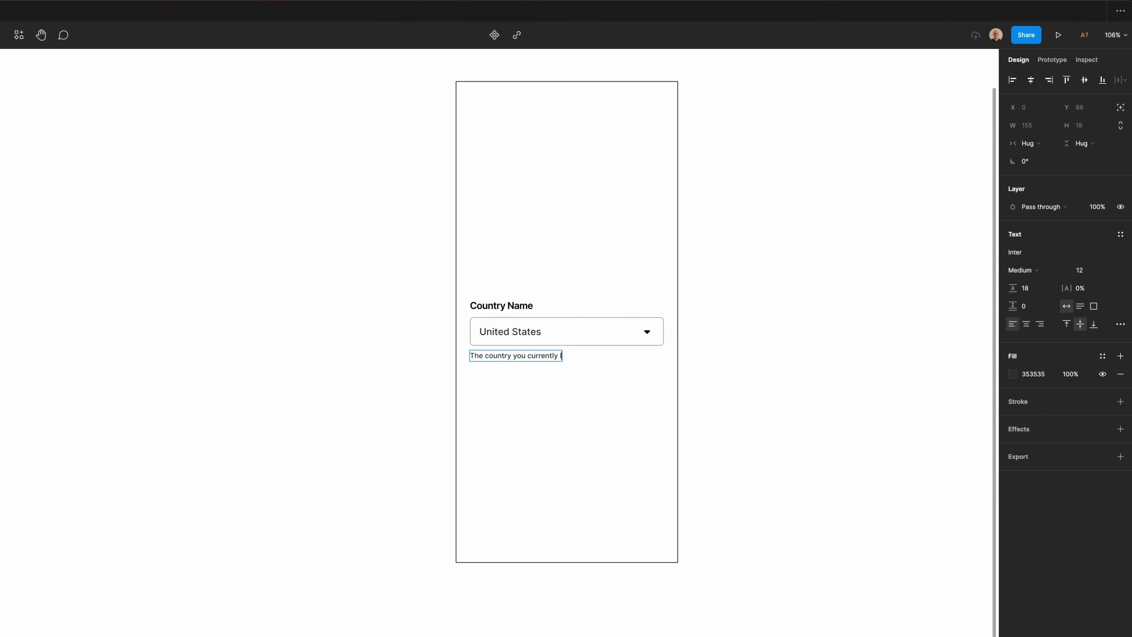
type("ive in")
key("Escape")
left_click(627, 366)
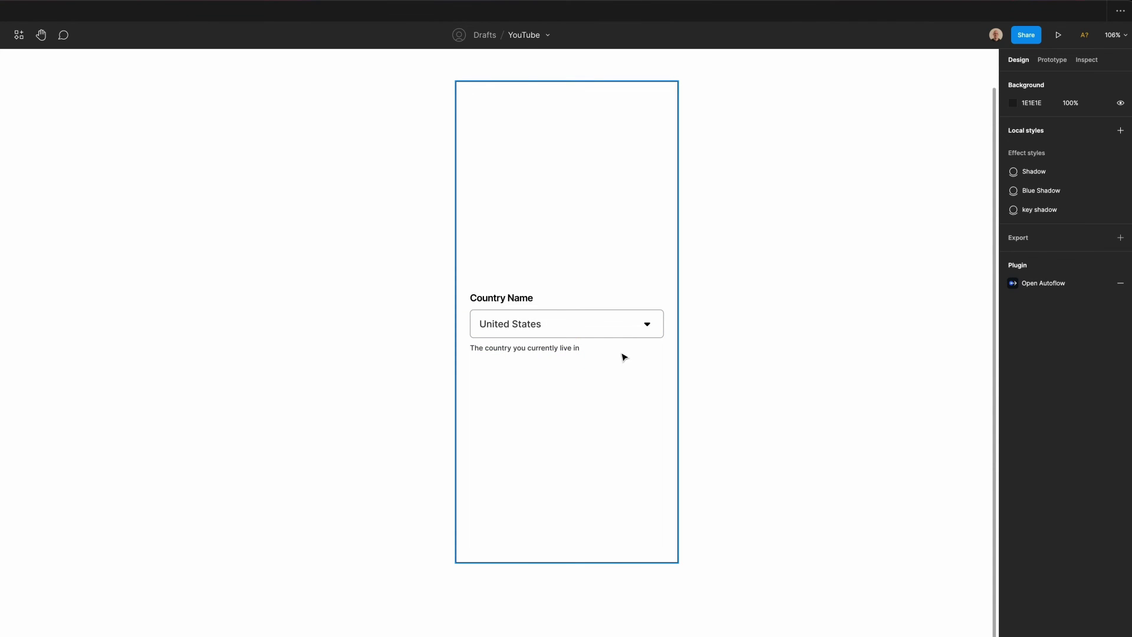